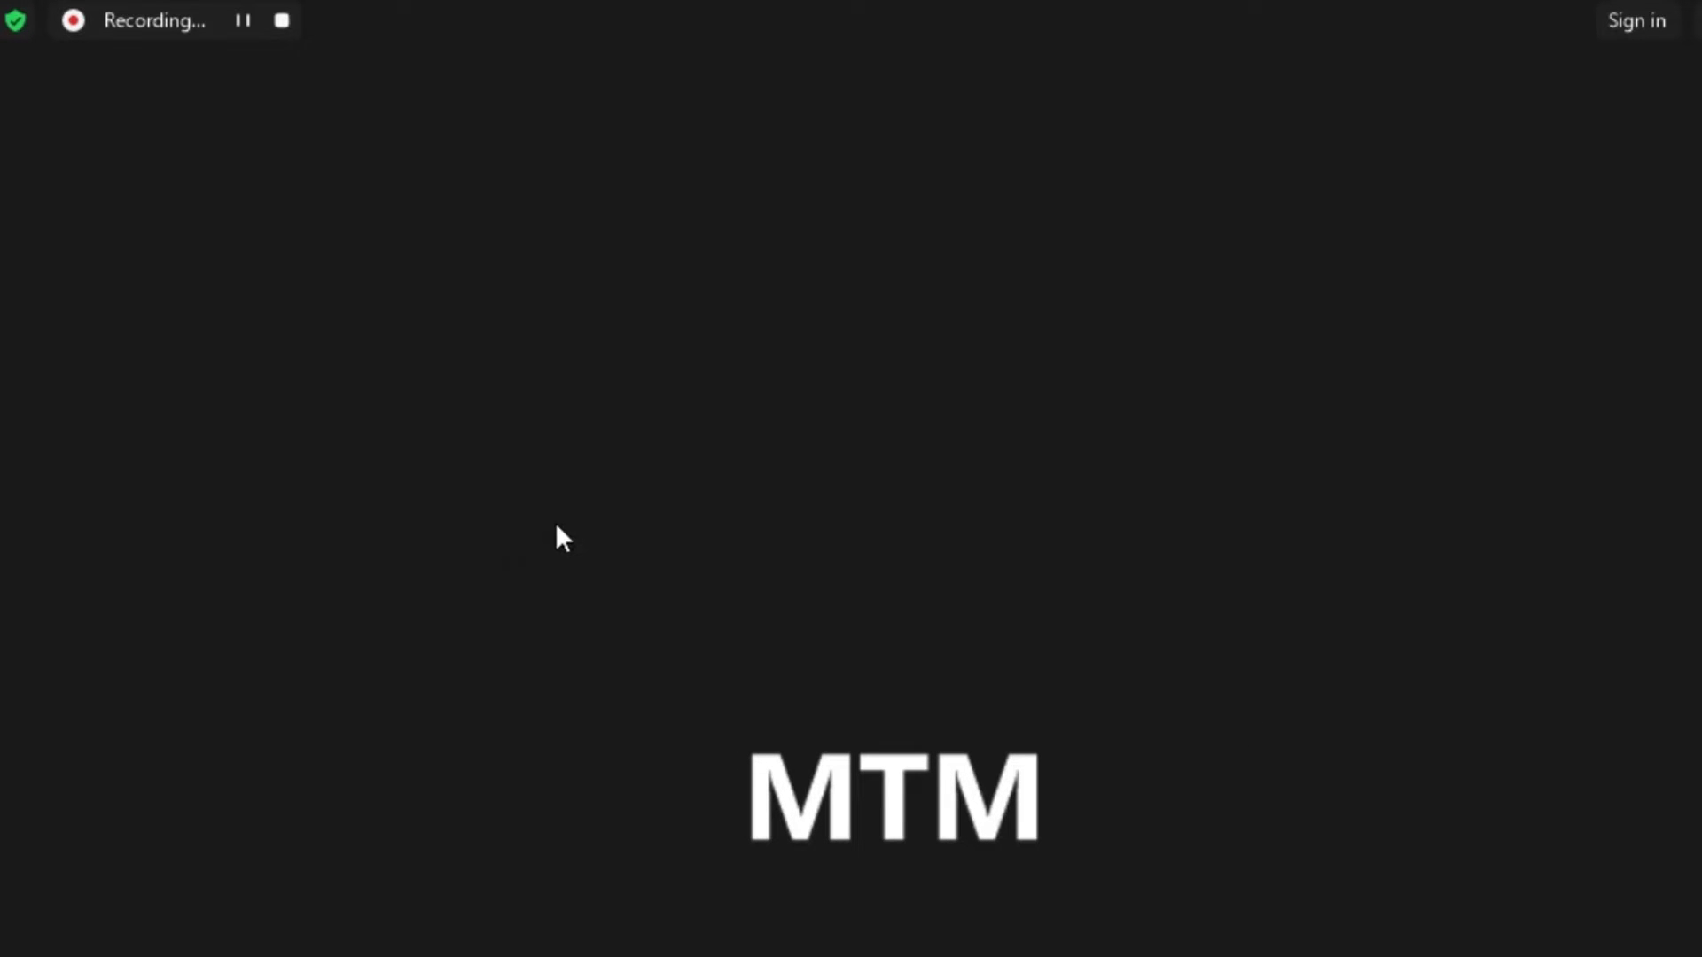
- Show the meeting information details, then open Zoom Settings from the gear icon
left_click(17, 23)
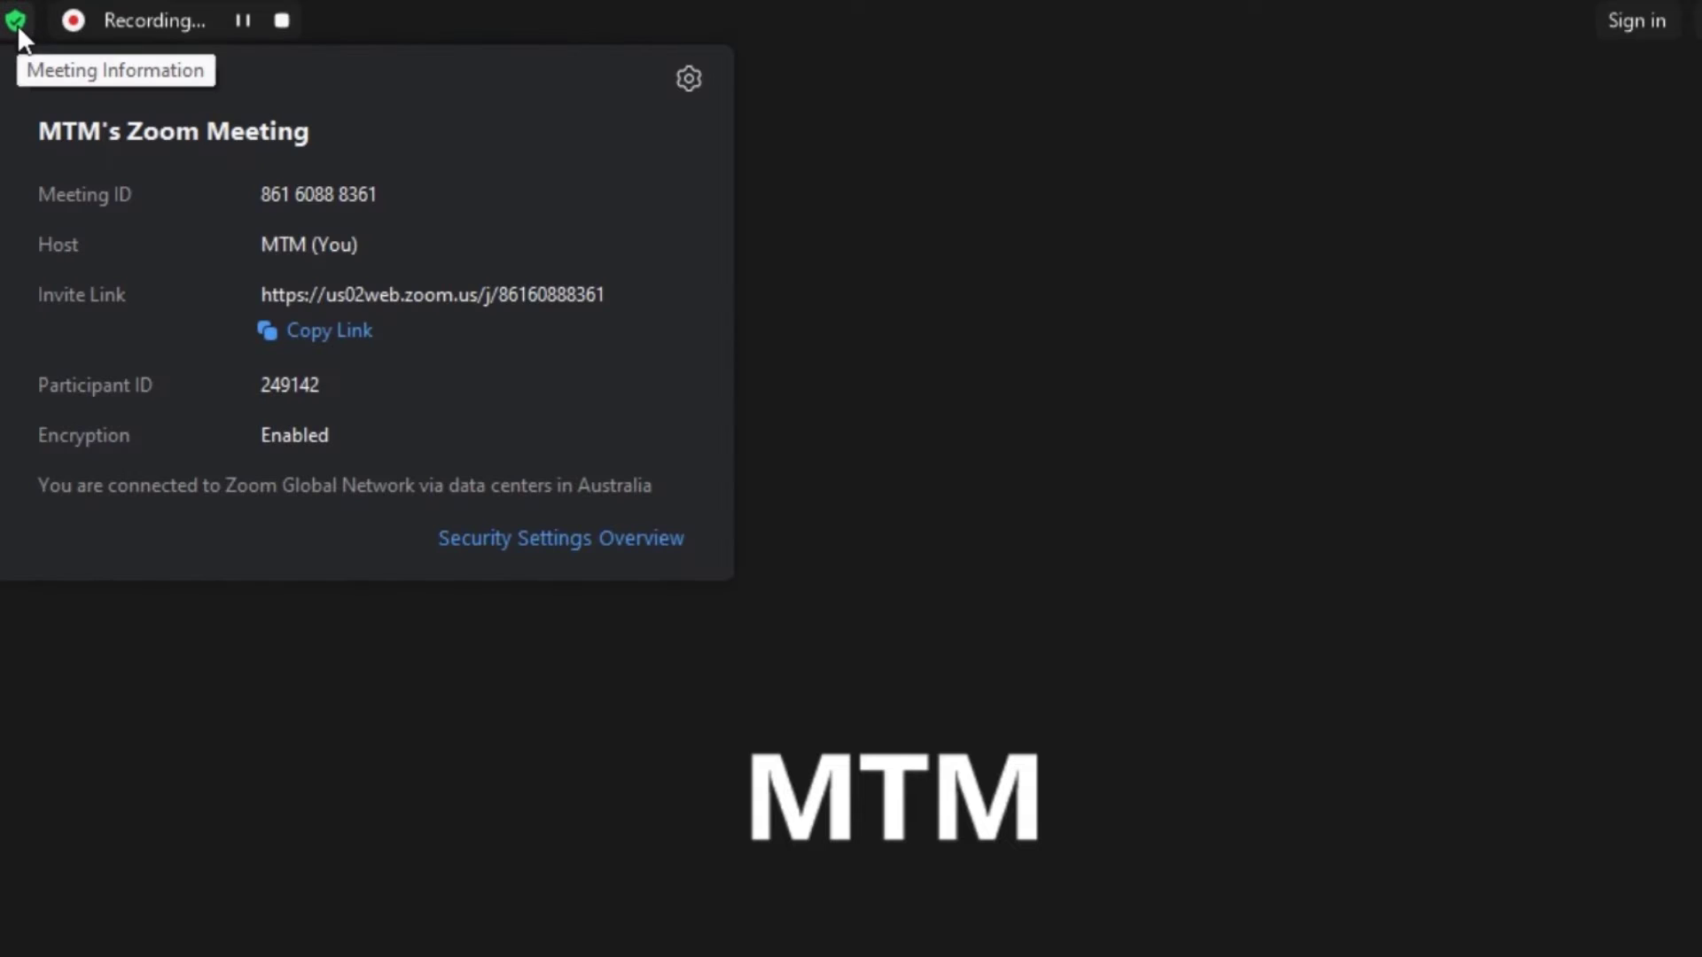
left_click(690, 78)
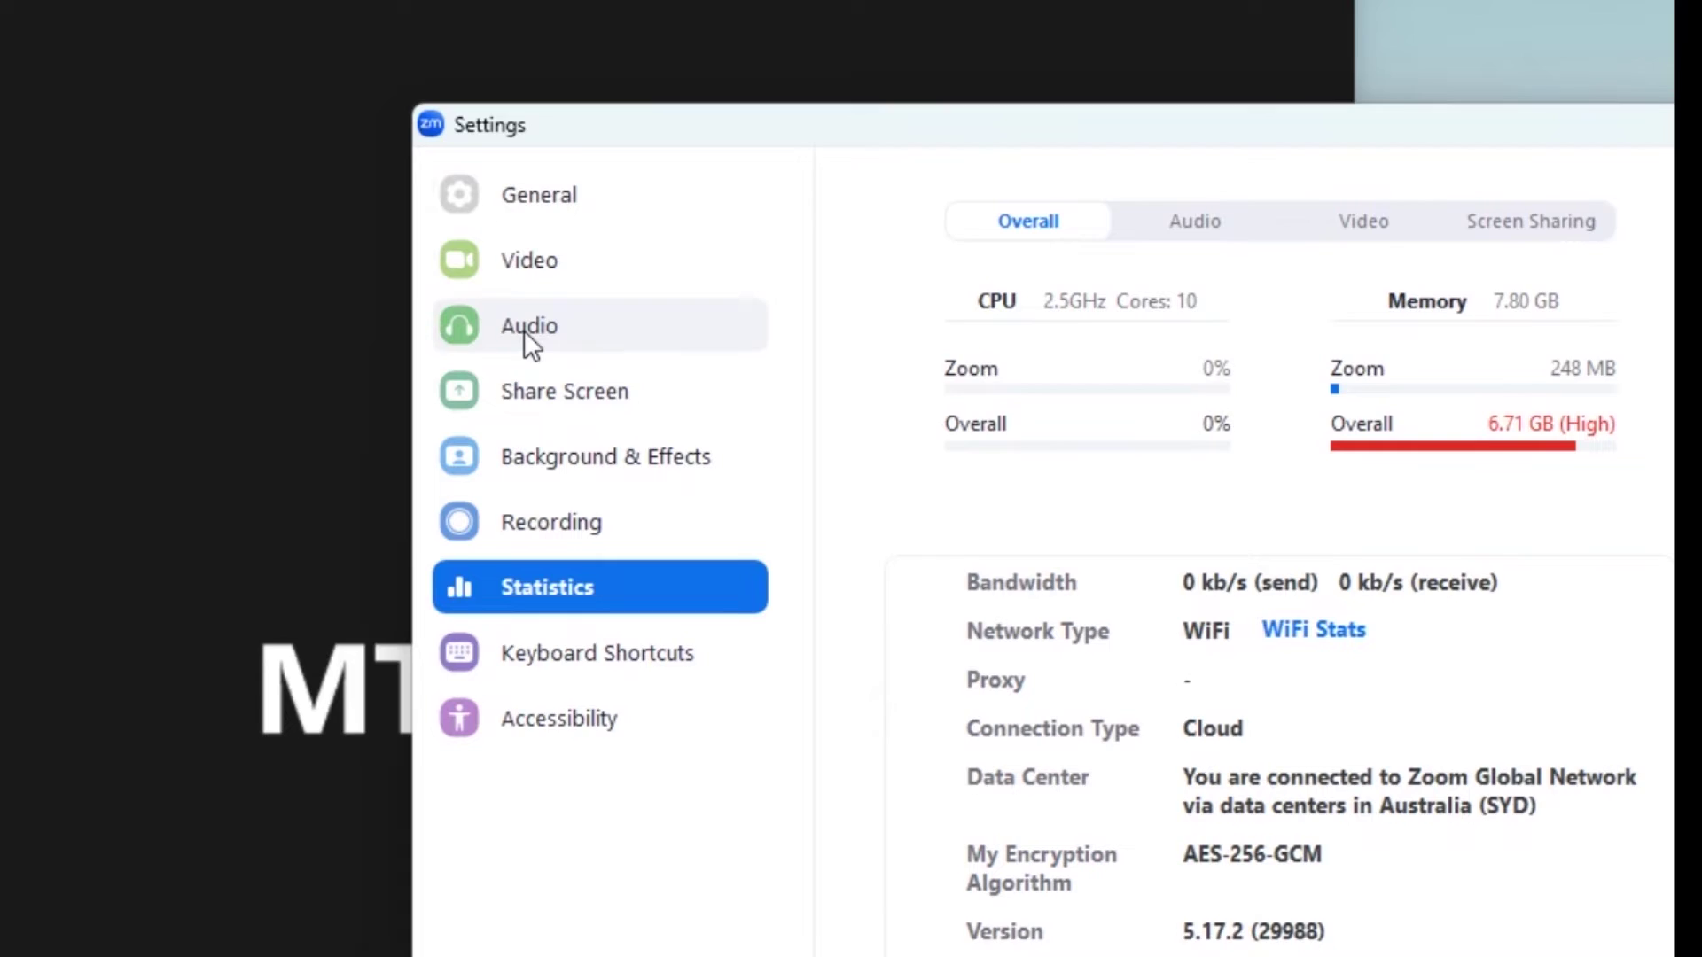
- Switch to the Audio page of Zoom Settings
left_click(475, 318)
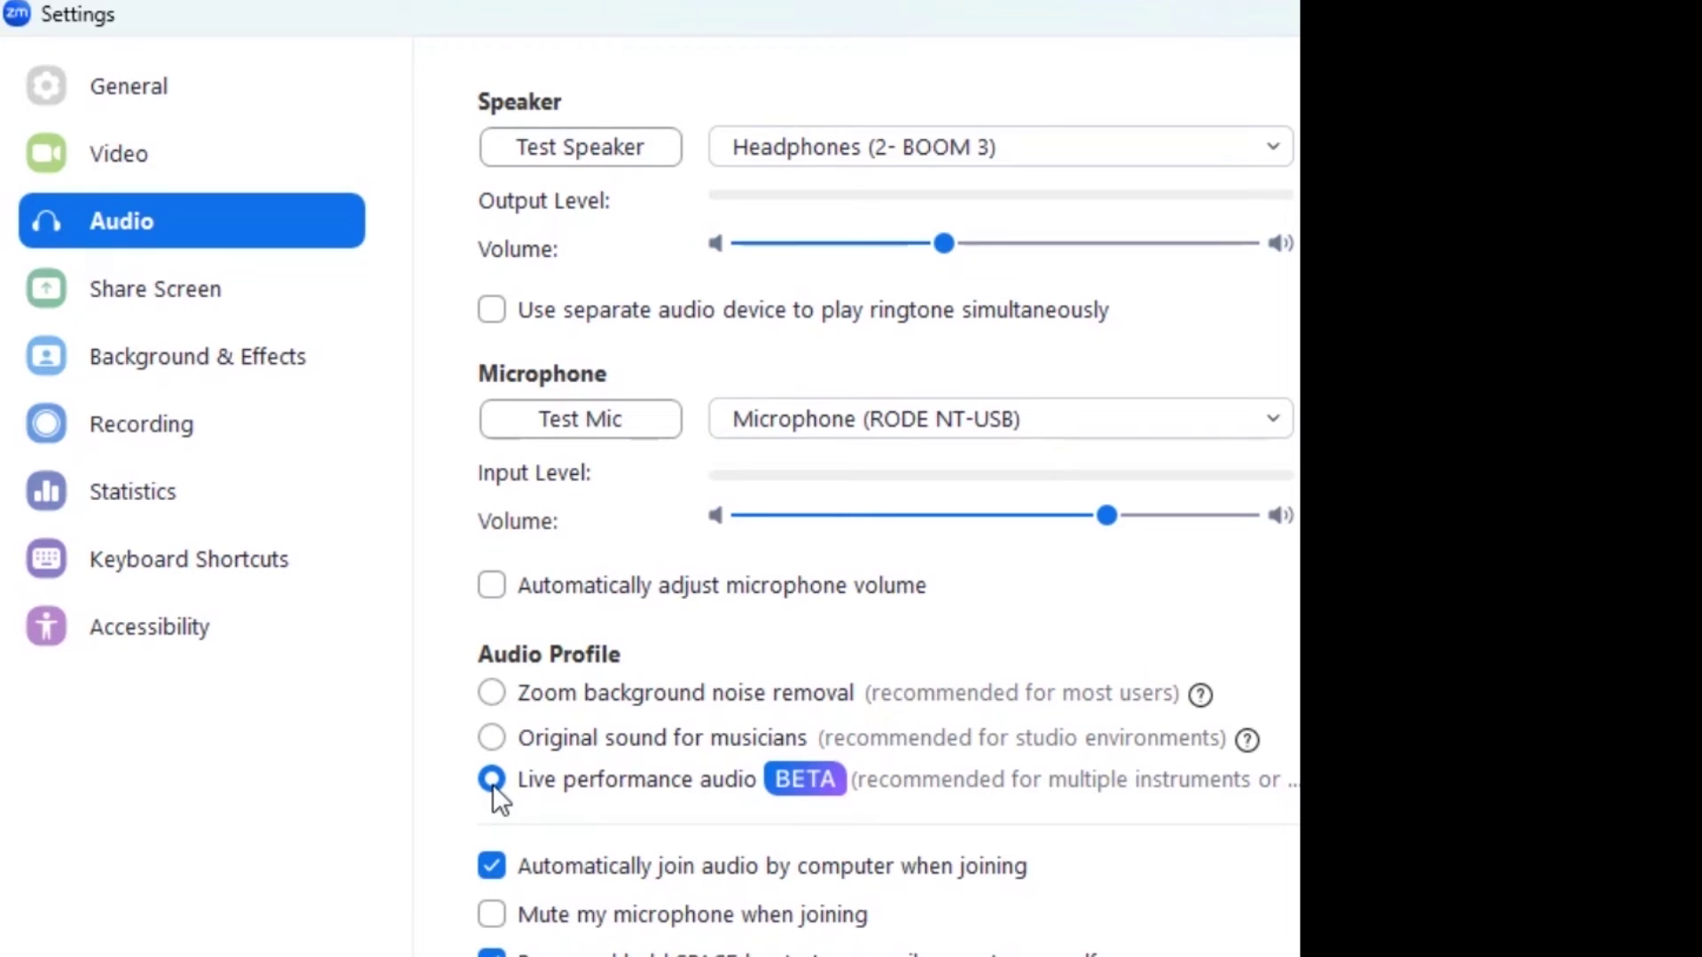
- Select 'Original sound for musicians' as the audio profile
left_click(493, 739)
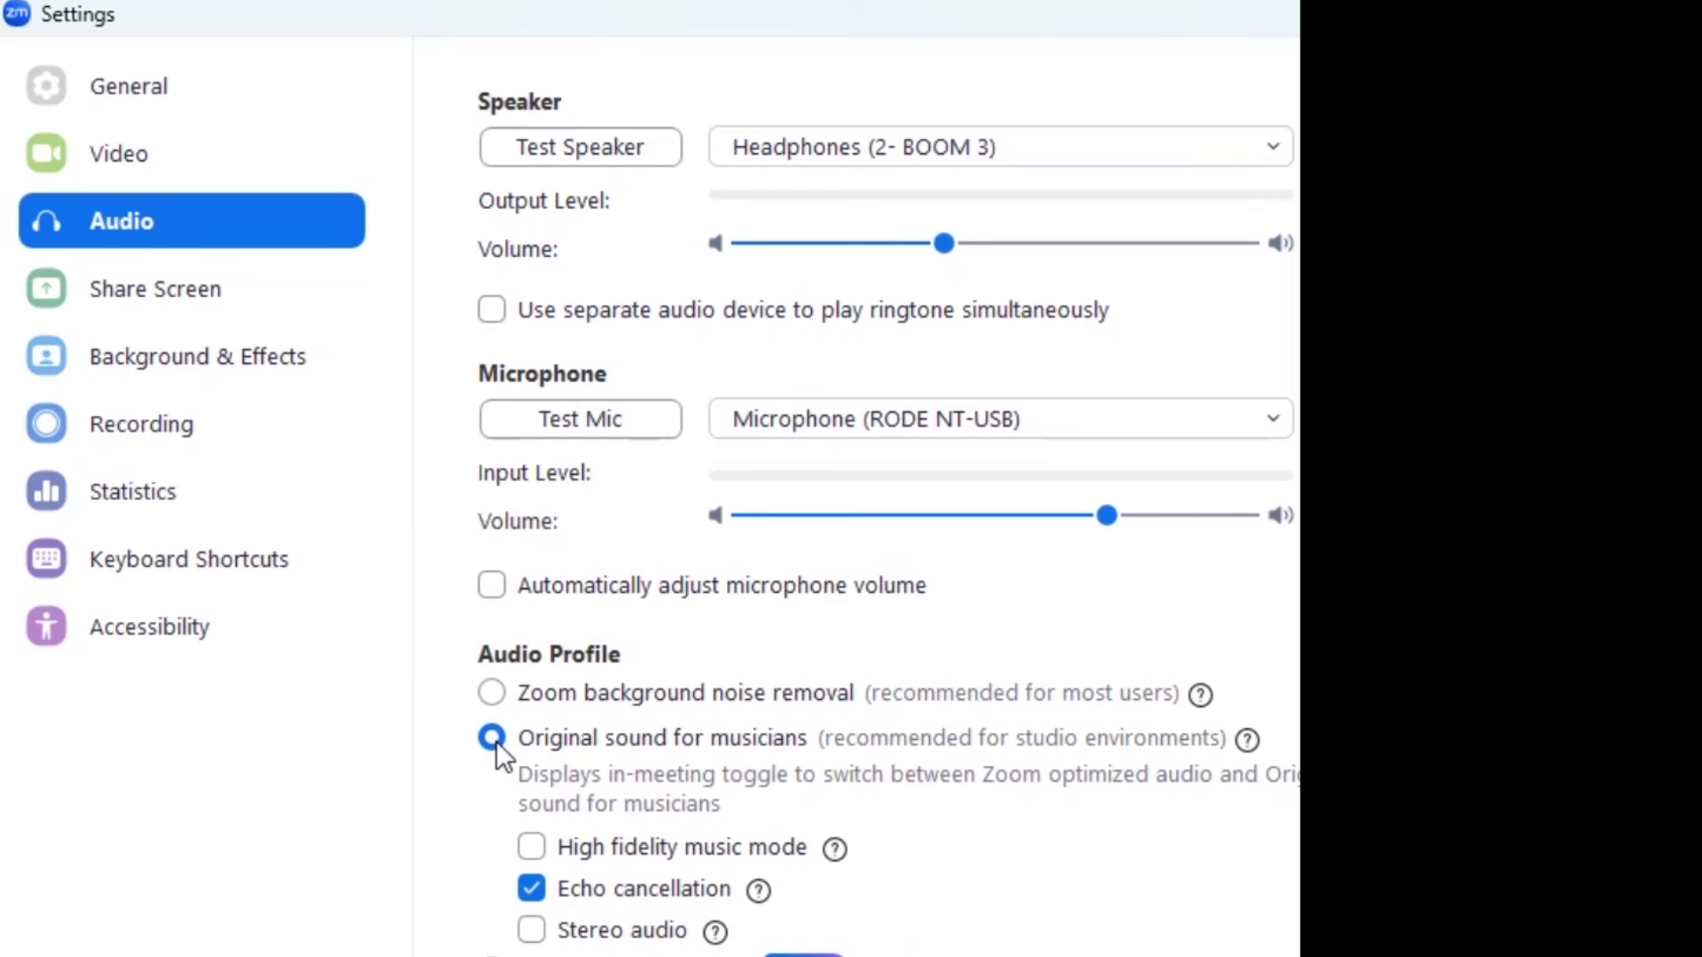
- Select 'Zoom background noise removal' as the audio profile, keeping suppression on Low
left_click(493, 692)
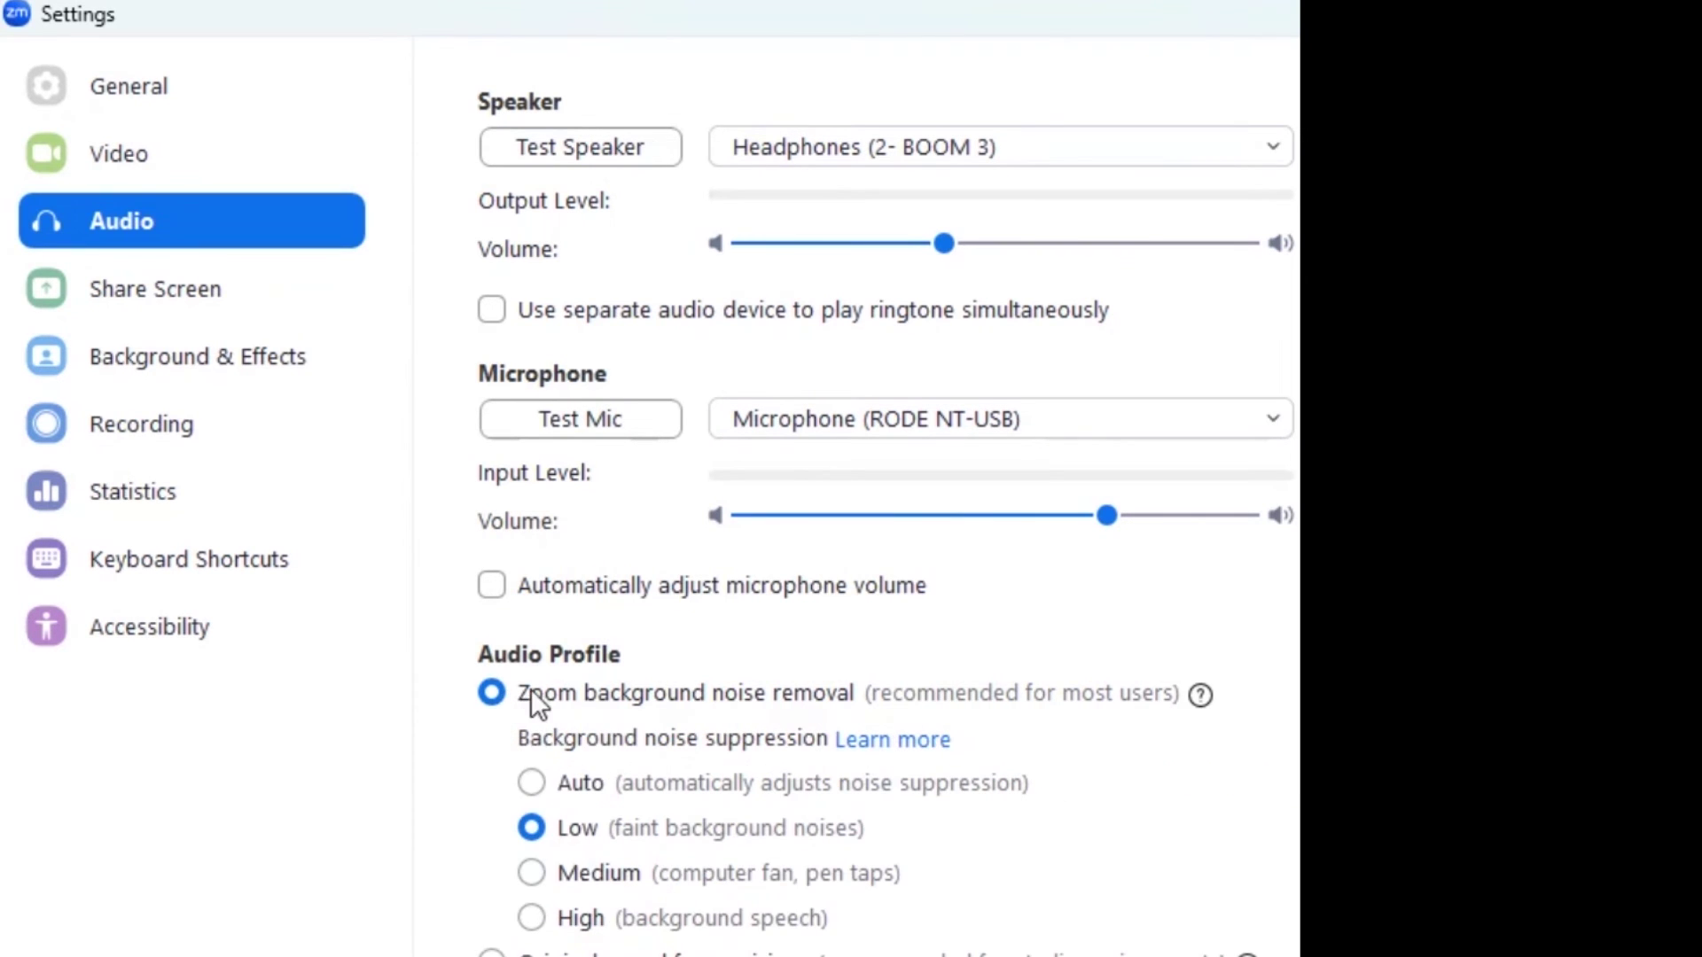